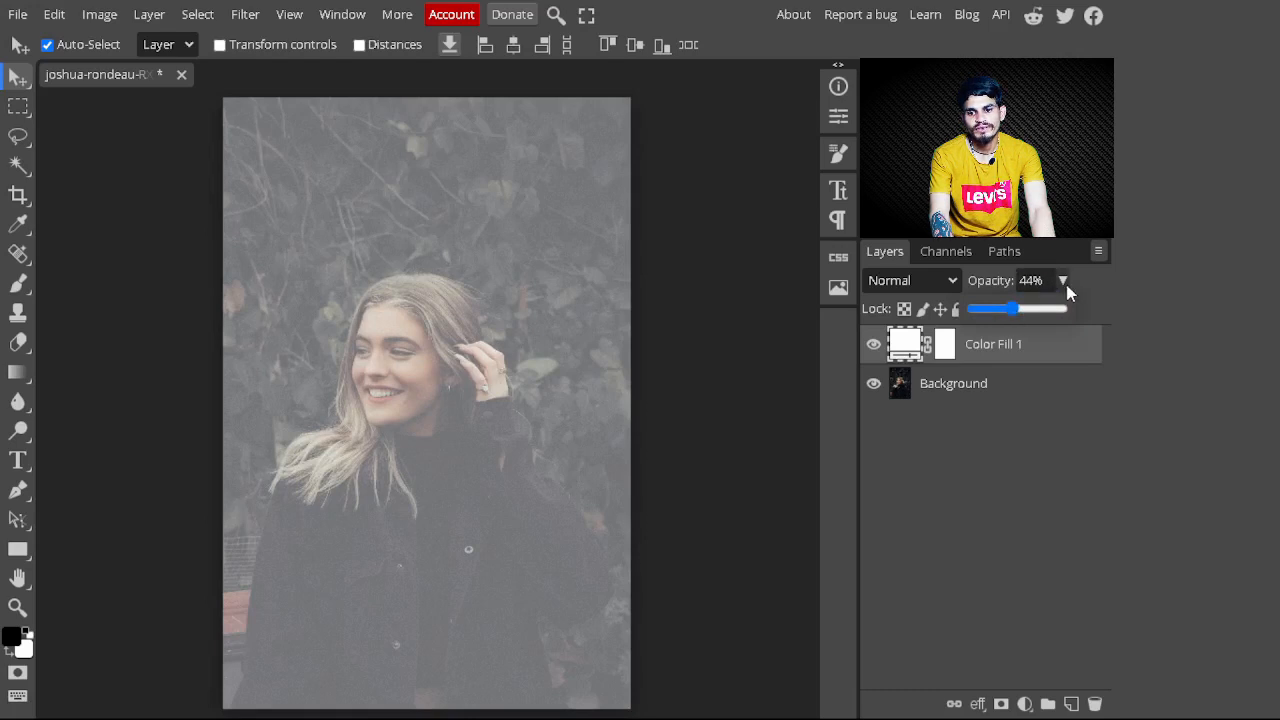
# - Target the Color Fill 1 layer's mask and set up a soft round brush with 0% hardness, about 2900 px in size
pyautogui.click(942, 350)
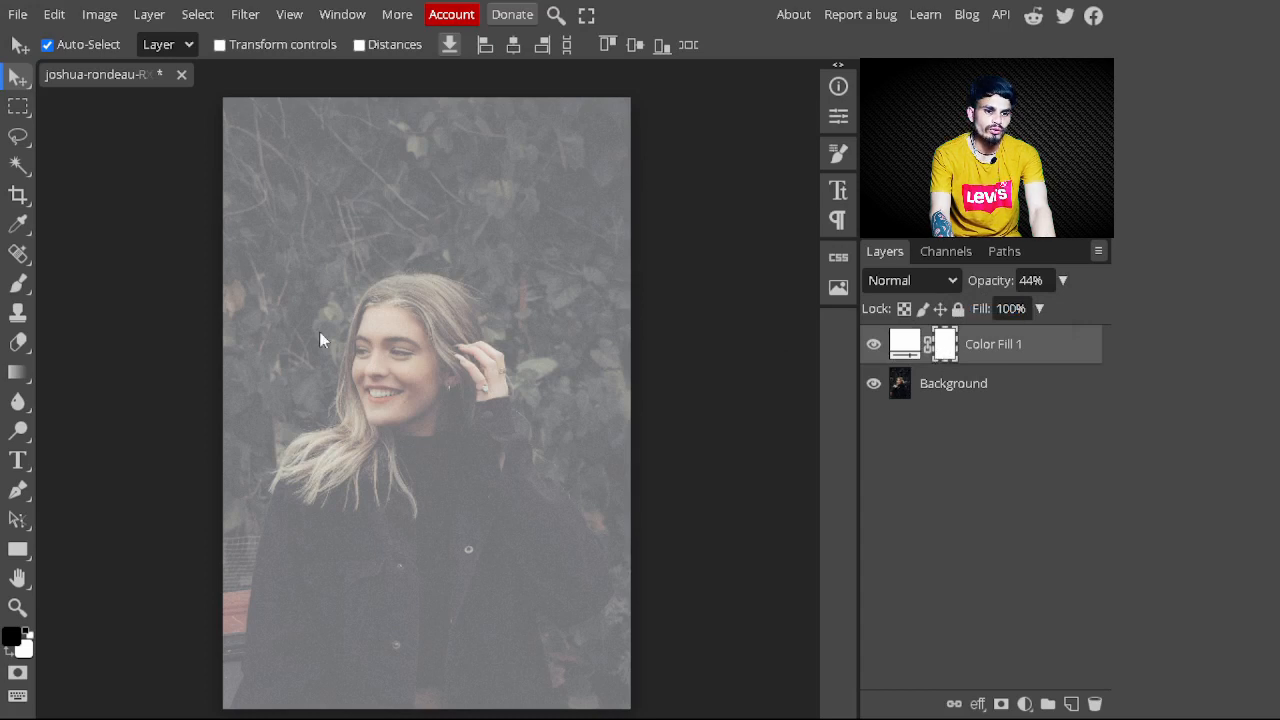
pyautogui.click(14, 287)
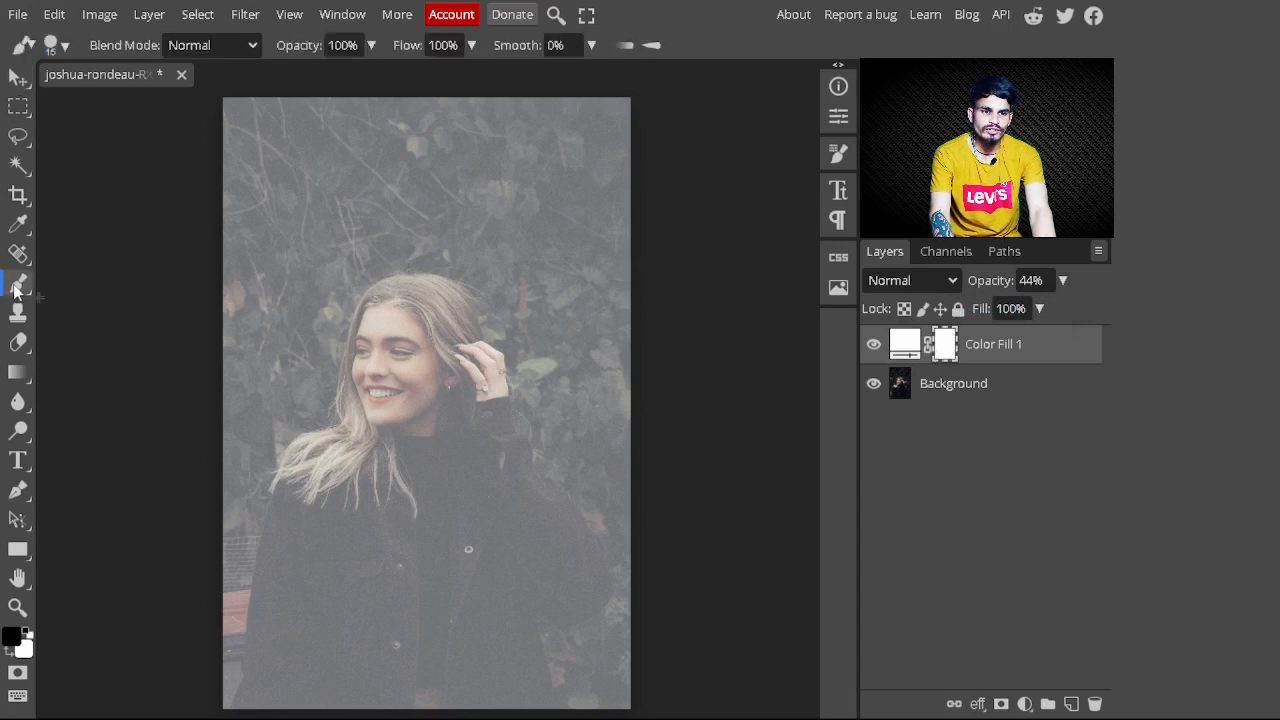
pyautogui.click(60, 46)
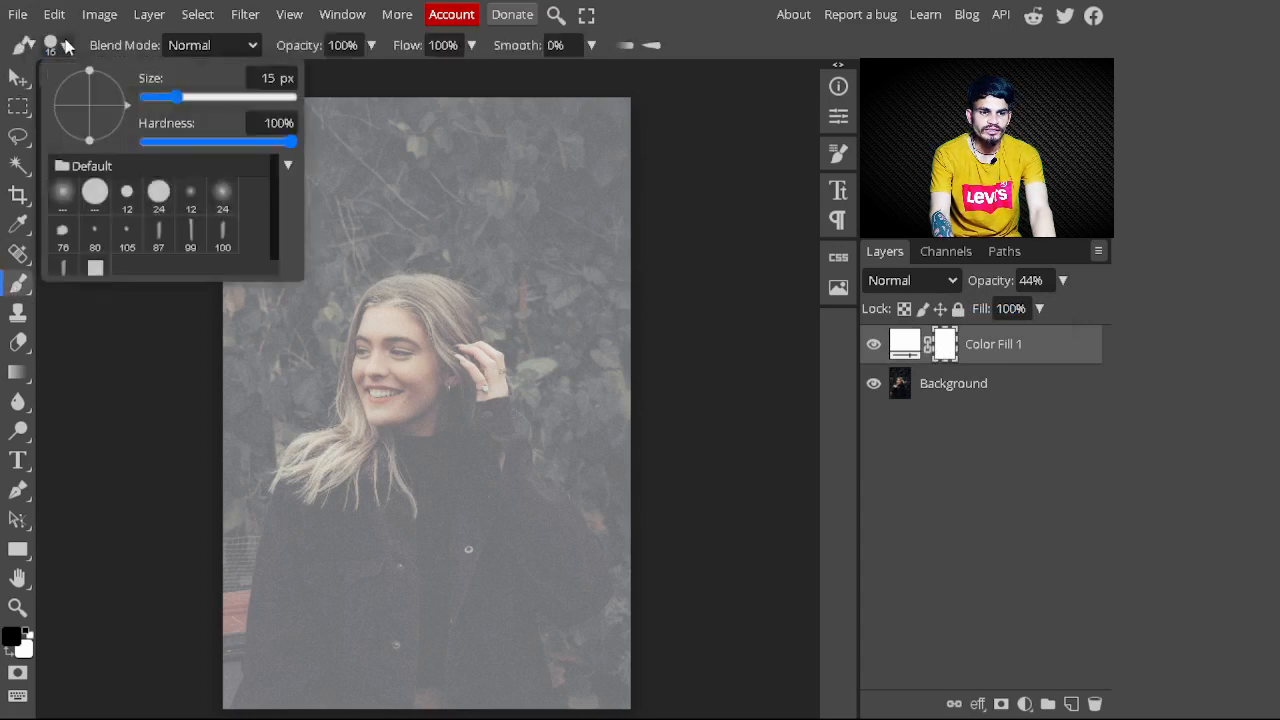
pyautogui.click(63, 195)
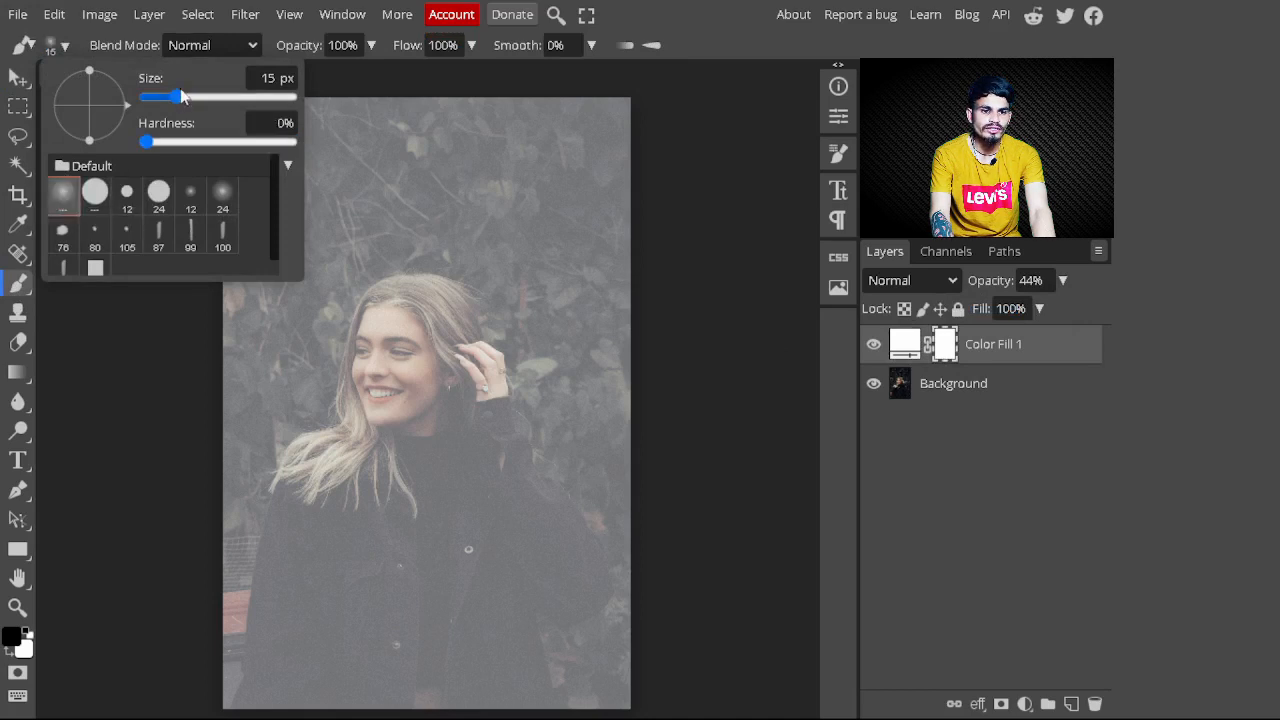
pyautogui.moveTo(181, 96); pyautogui.dragTo(270, 100)
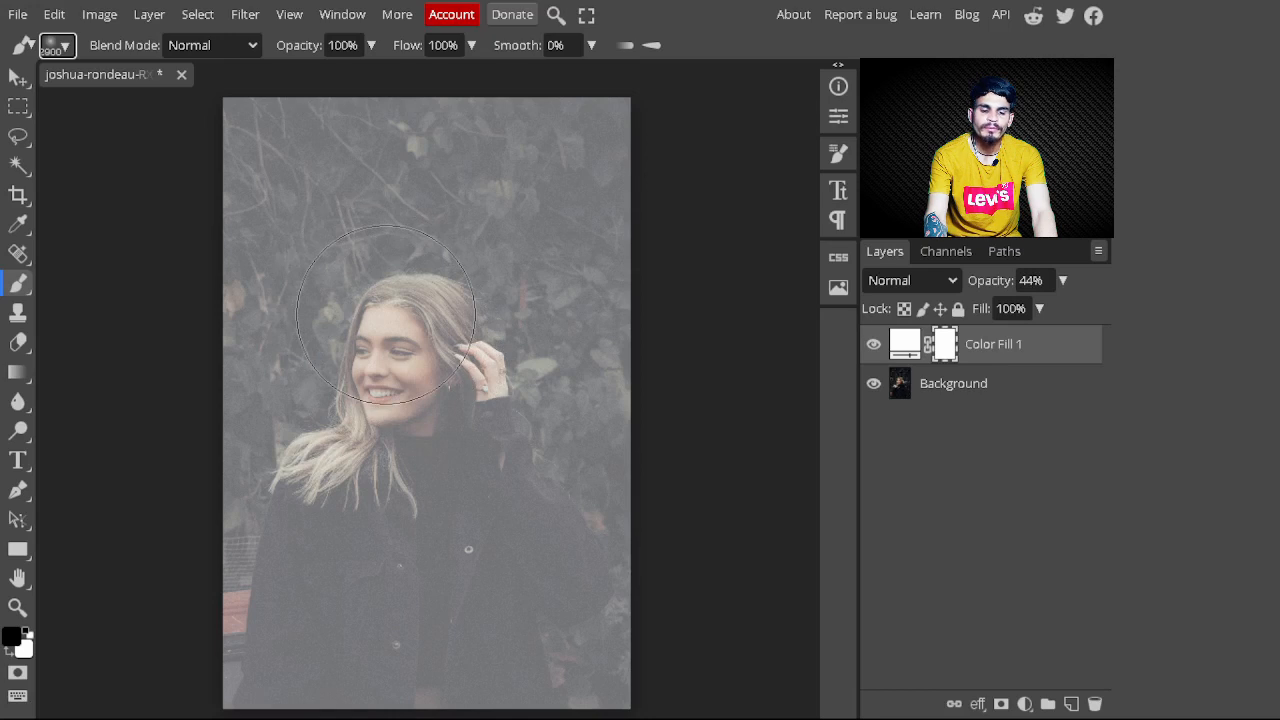
# - Enlarge the brush to 4500 px and paint one black dab on the mask, centred around the woman's chin
pyautogui.press(']')
pyautogui.press(']')
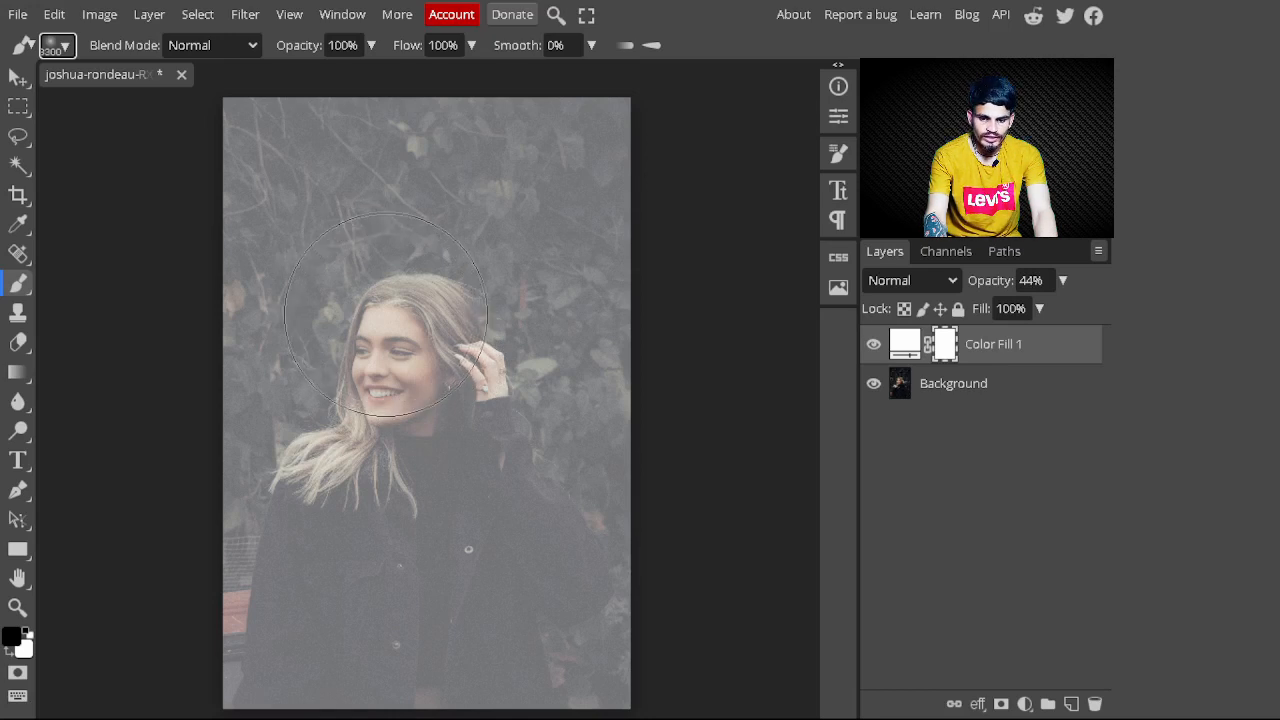
pyautogui.press(']')
pyautogui.press(']')
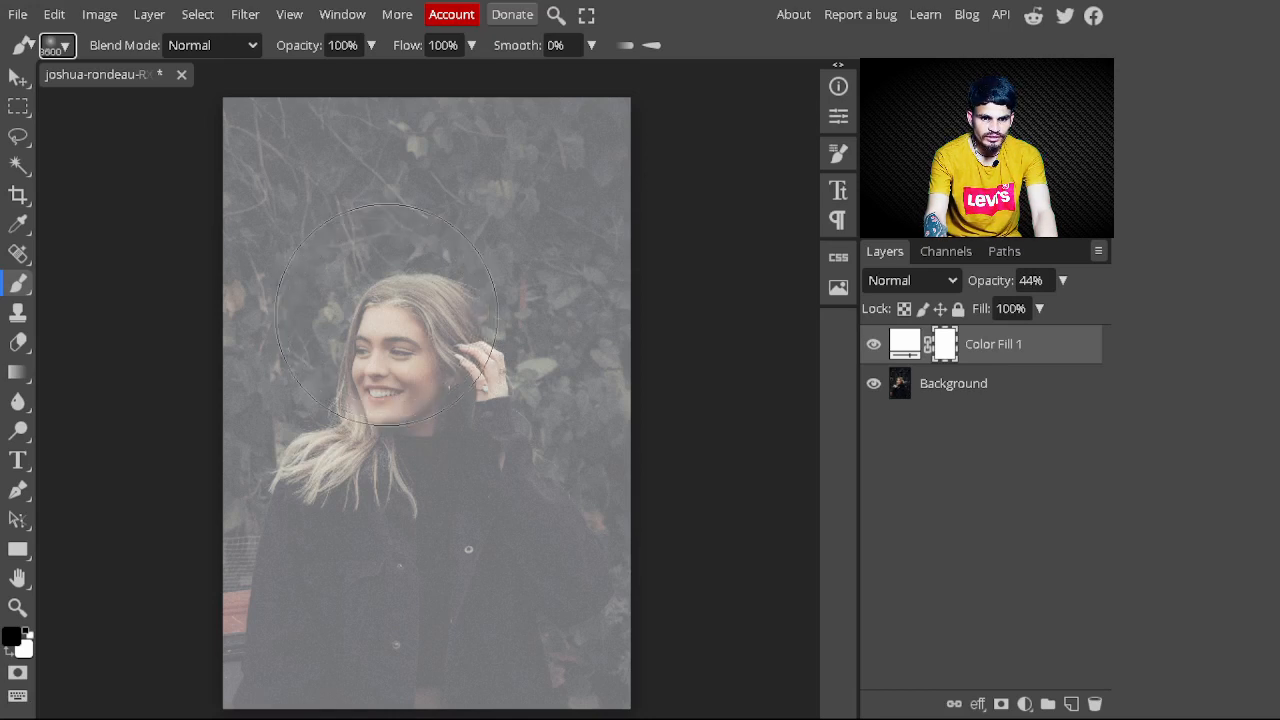
pyautogui.press(']')
pyautogui.press(']')
pyautogui.press(']')
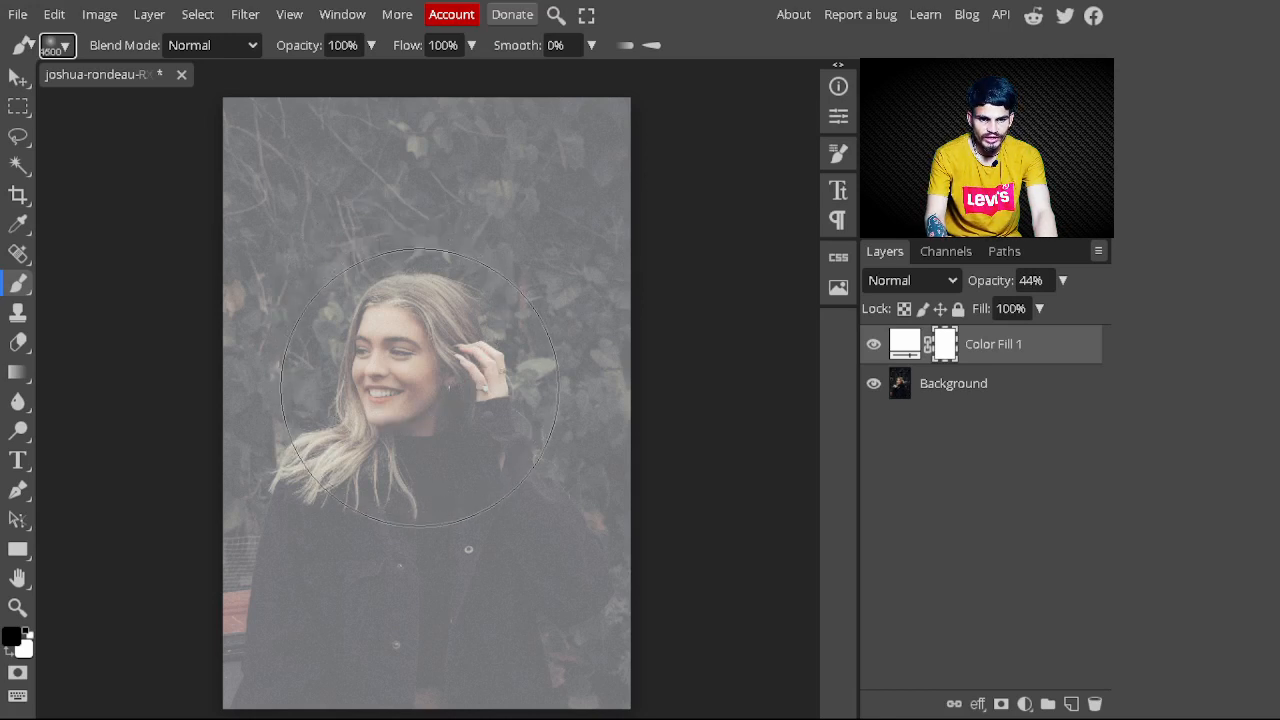
pyautogui.click(419, 387)
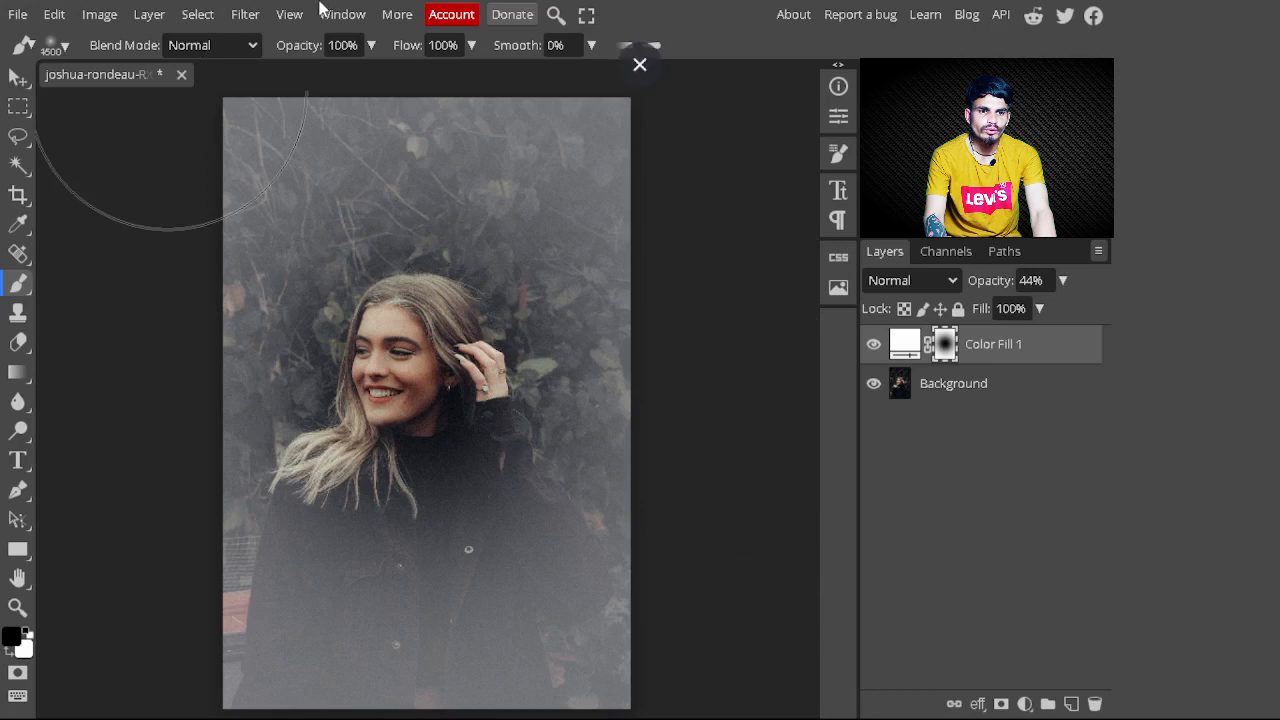
# - Start the Color Halftone filter on the layer mask and move its dialog clear of the photo
pyautogui.click(245, 15)
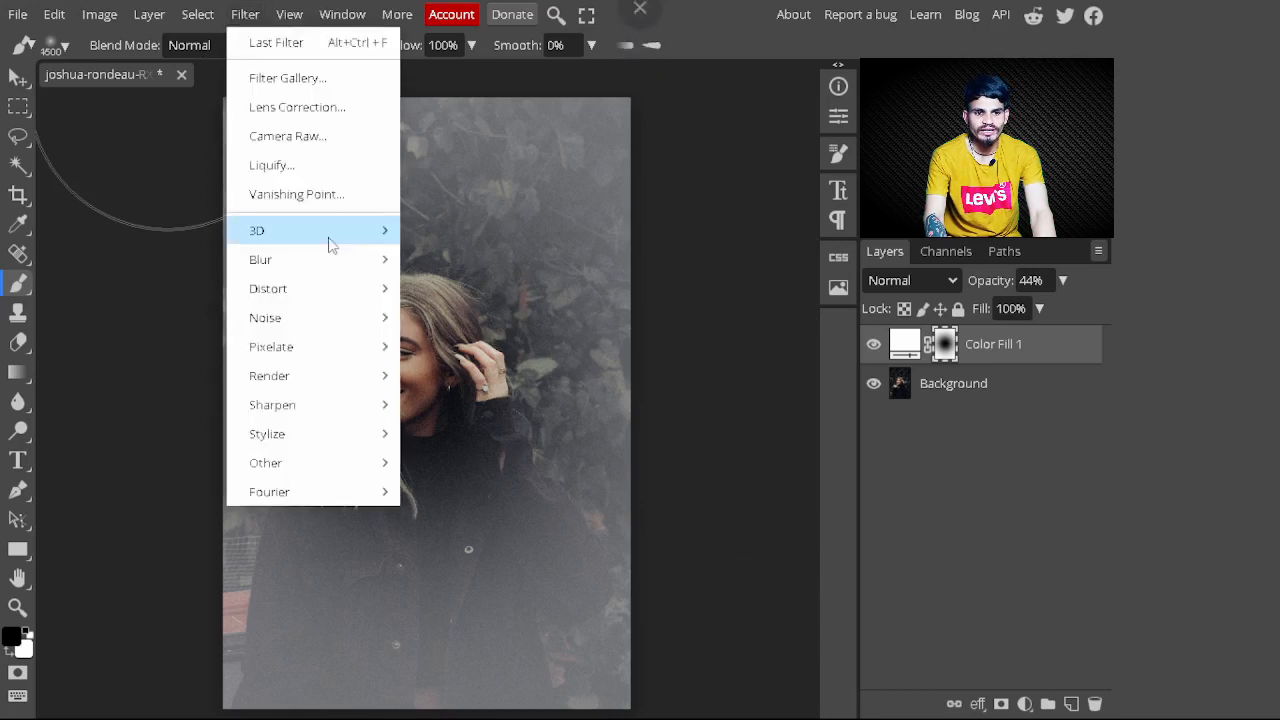
pyautogui.moveTo(347, 298)
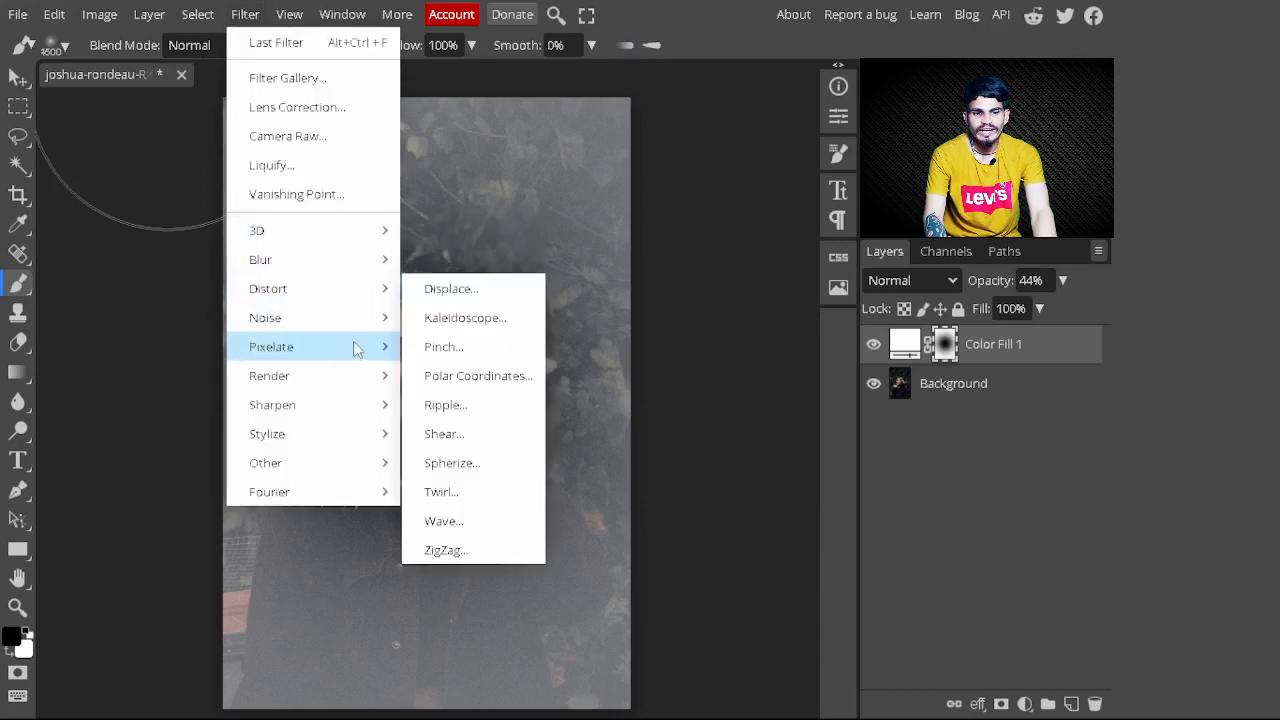
pyautogui.moveTo(357, 357)
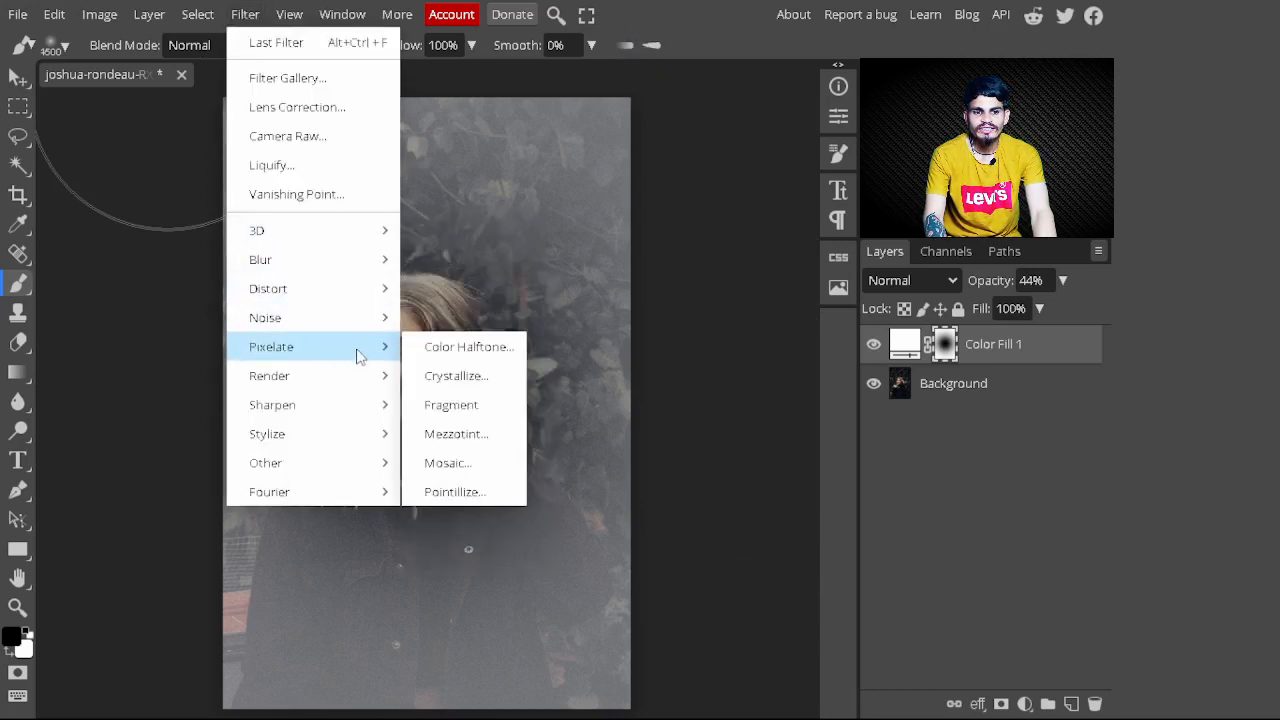
pyautogui.click(470, 347)
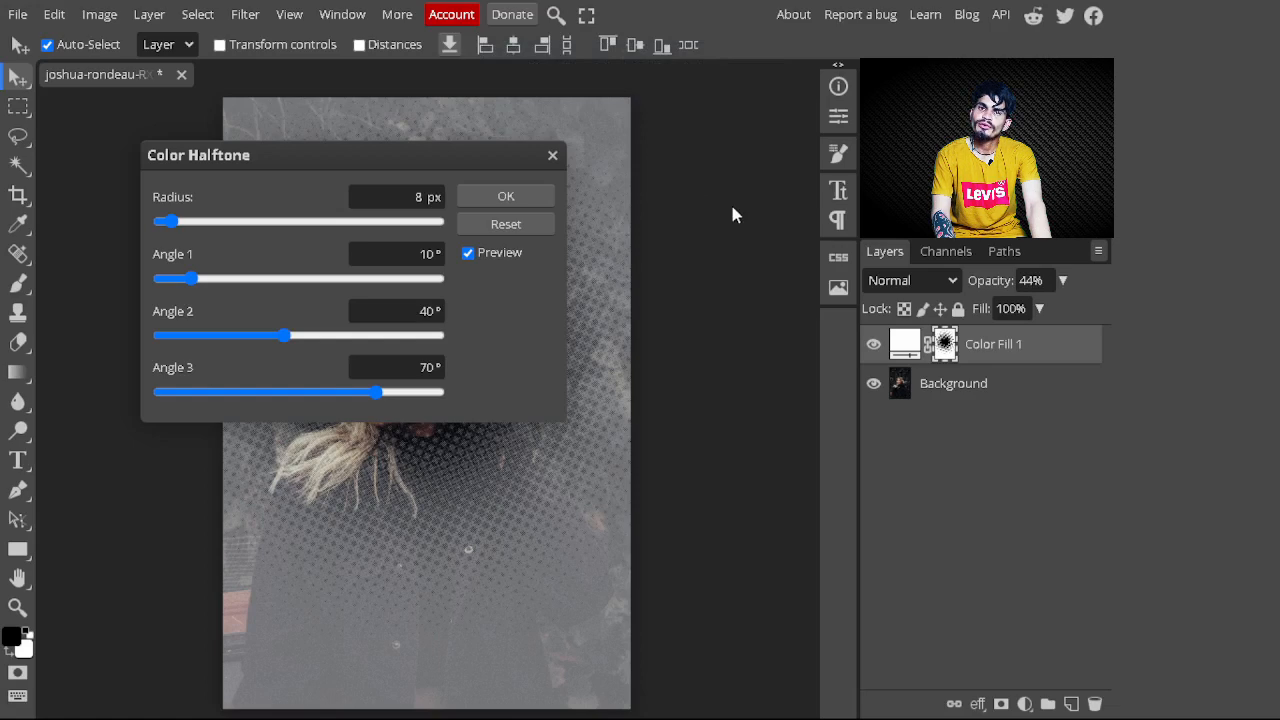
pyautogui.moveTo(426, 163); pyautogui.dragTo(830, 380)
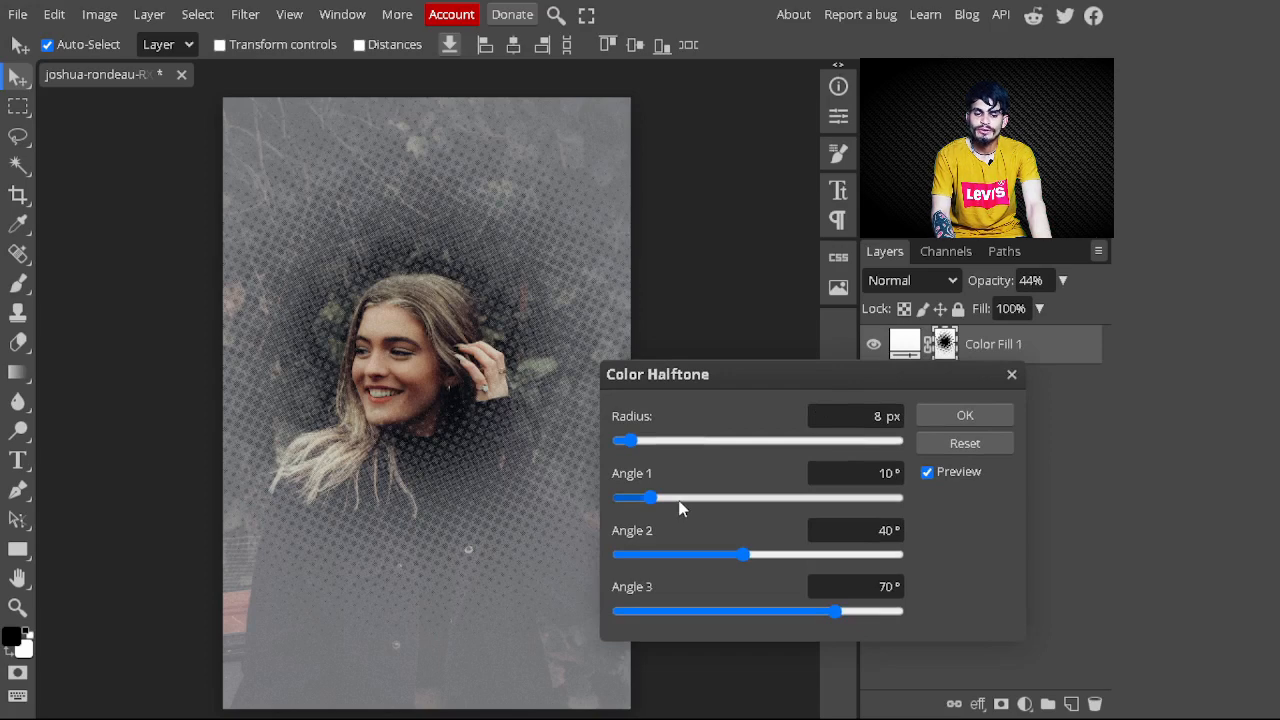
# - Set Angle 1 and Angle 3 of the Color Halftone filter to 40°
pyautogui.click(855, 473)
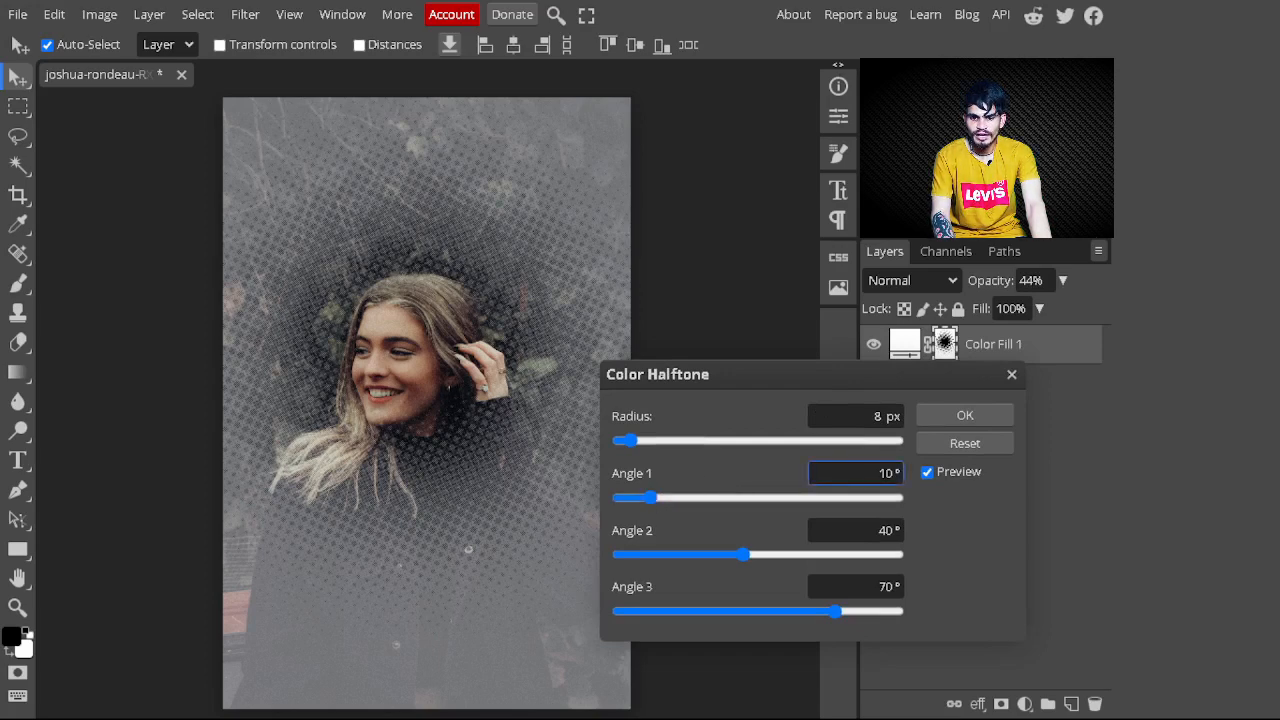
pyautogui.press('BackSpace')
pyautogui.write('4')
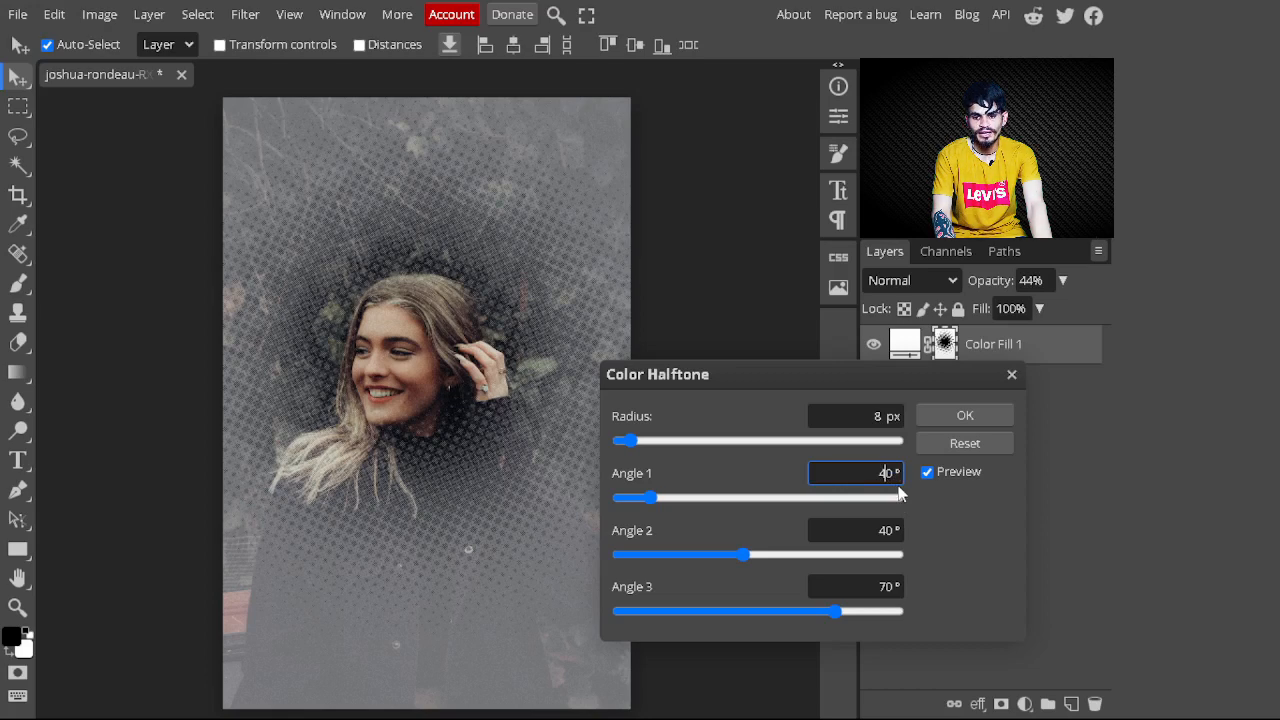
pyautogui.click(714, 528)
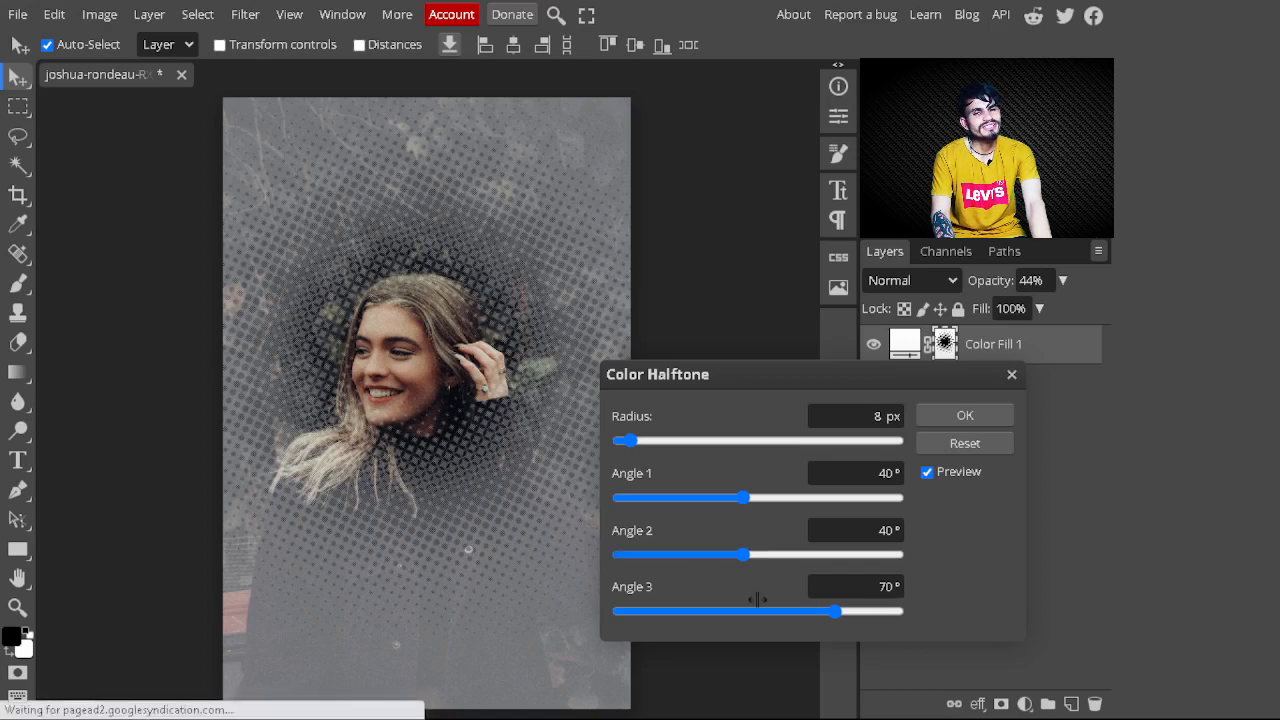
pyautogui.click(855, 586)
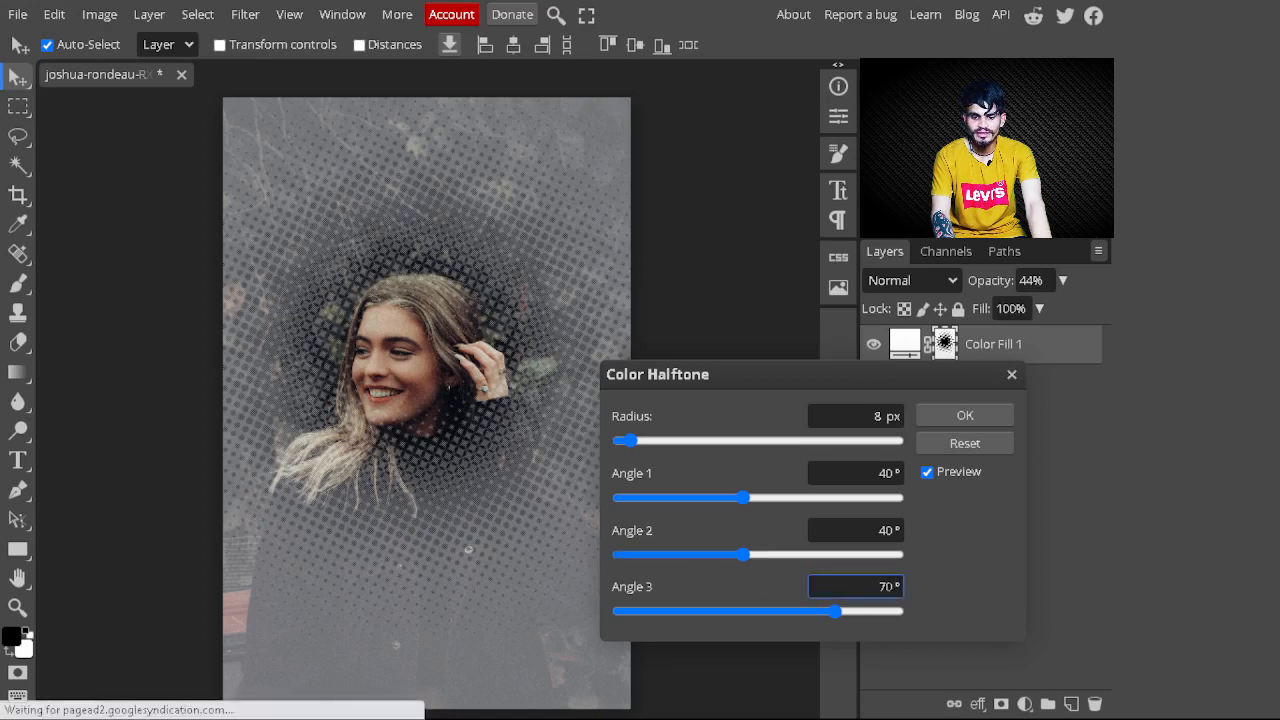
pyautogui.press('BackSpace')
pyautogui.press('BackSpace')
pyautogui.write('40')
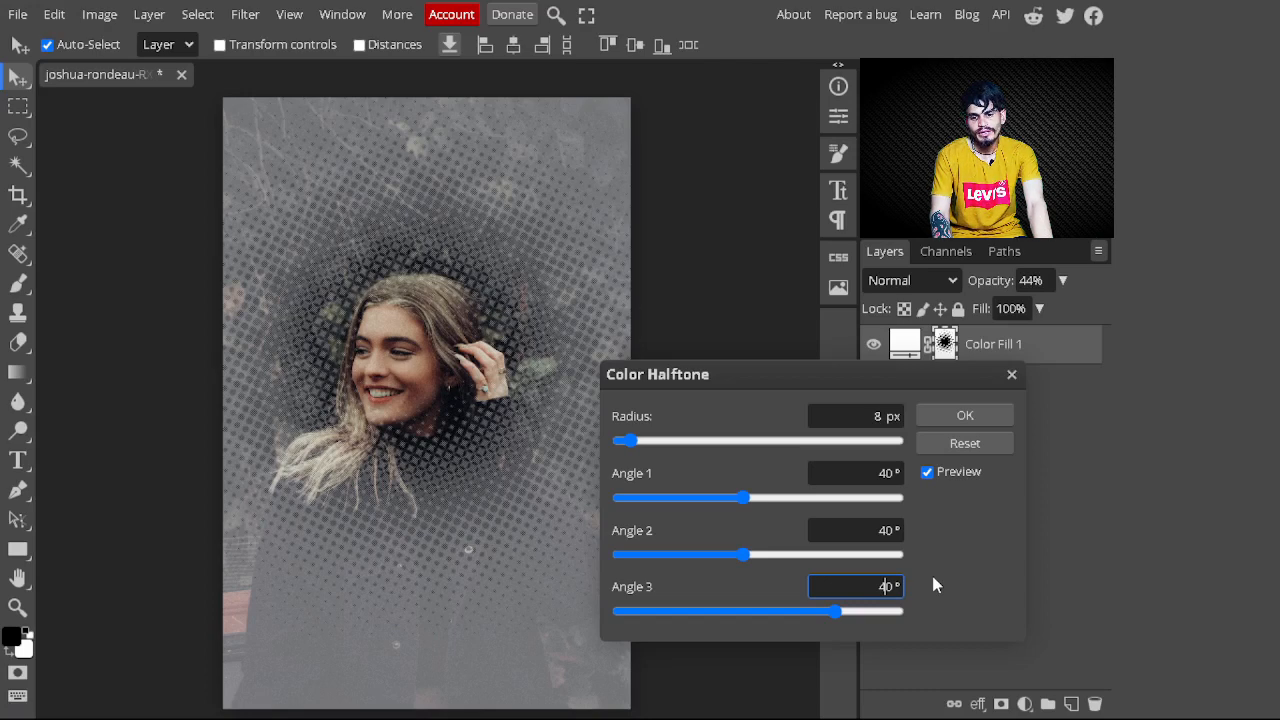
pyautogui.click(887, 376)
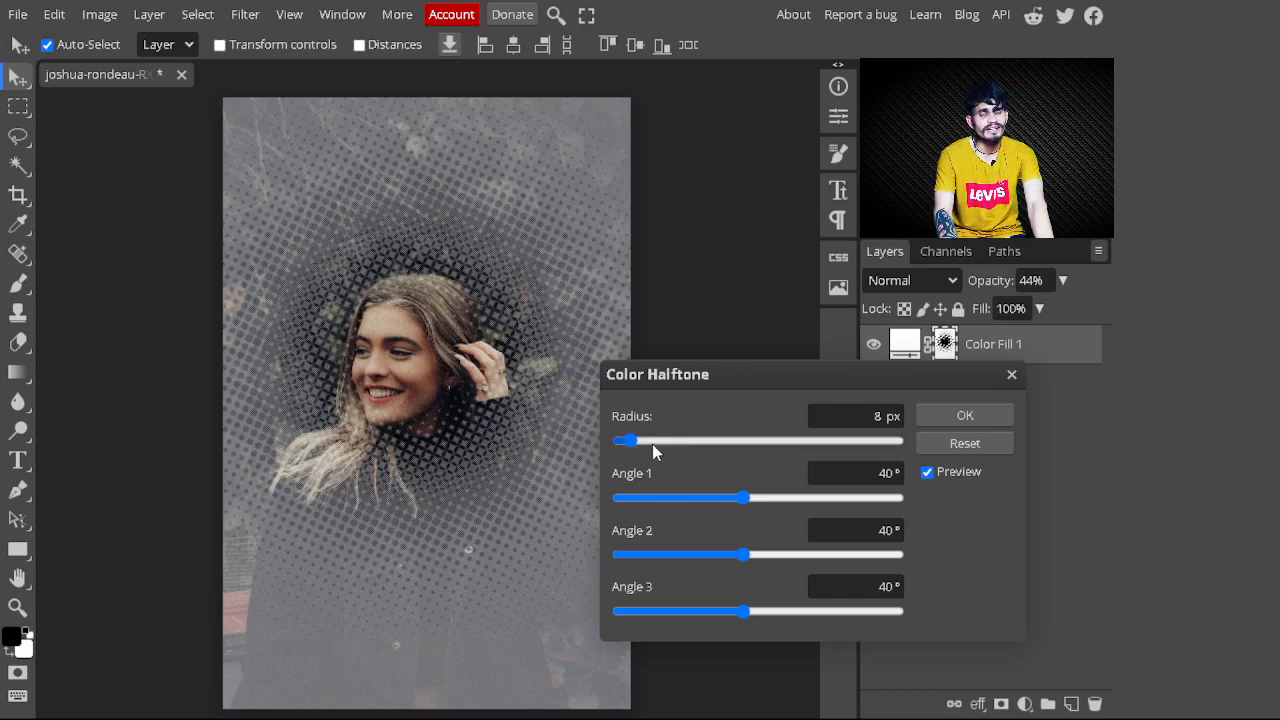
# - Try a Color Halftone radius of 15 px
pyautogui.click(882, 416)
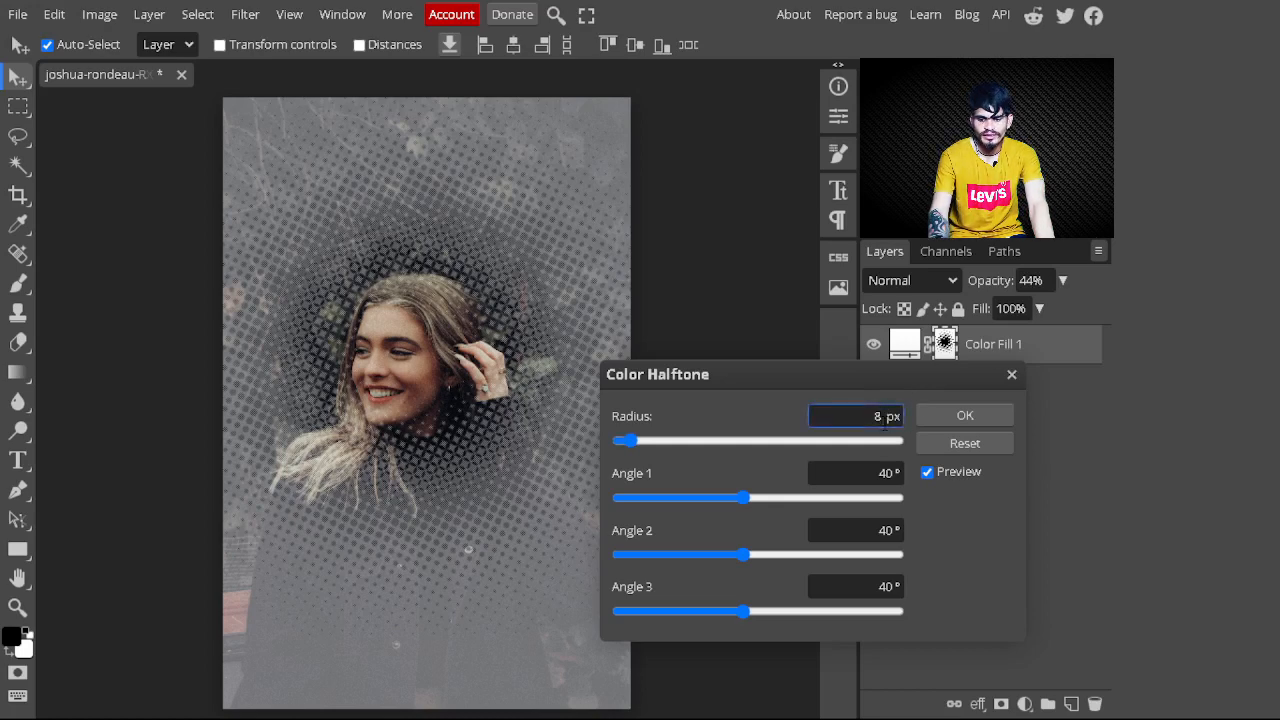
pyautogui.press('BackSpace')
pyautogui.write('15')
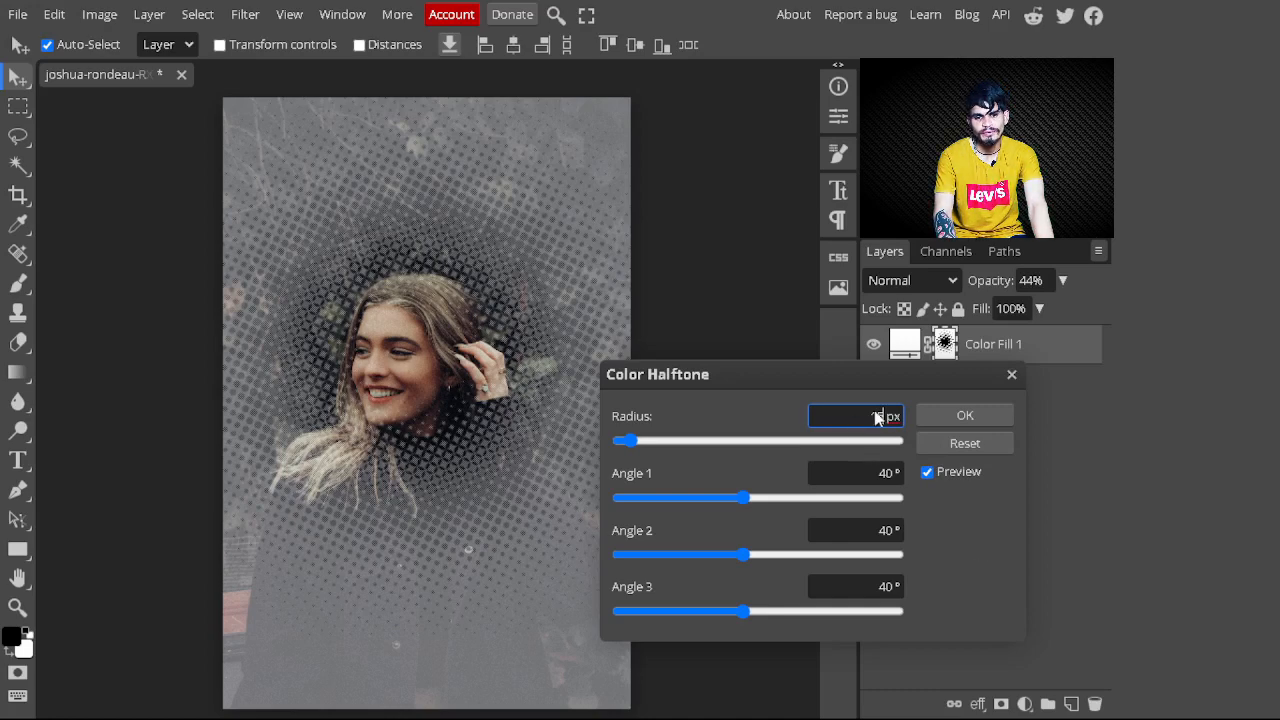
pyautogui.click(995, 510)
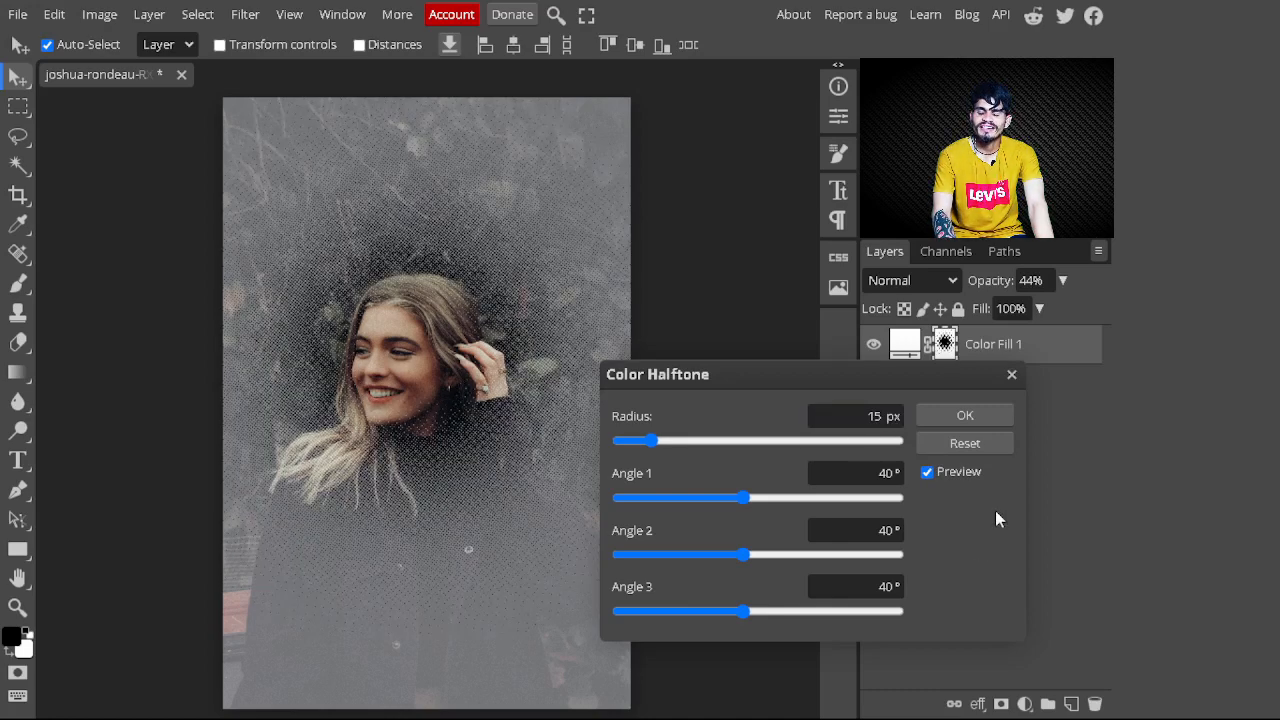
pyautogui.click(878, 420)
pyautogui.click(681, 374)
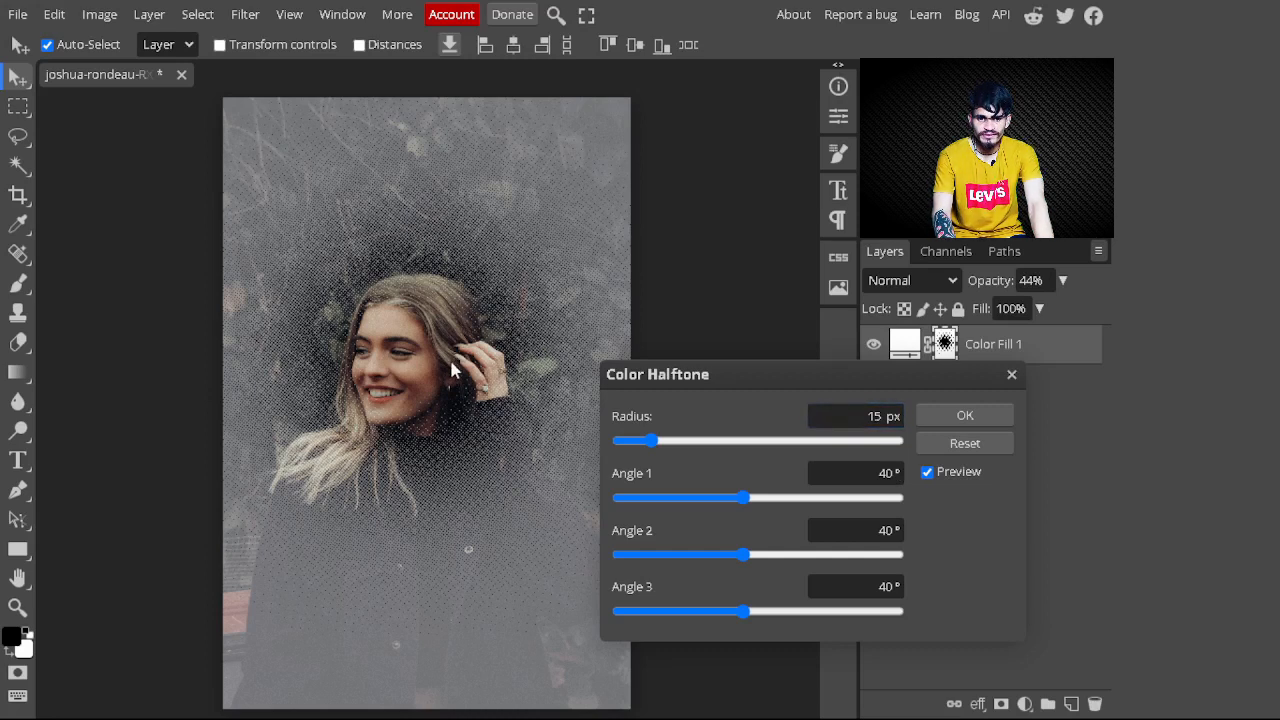
# - Set the Color Halftone radius to 8 px and apply the filter to the mask
pyautogui.click(878, 418)
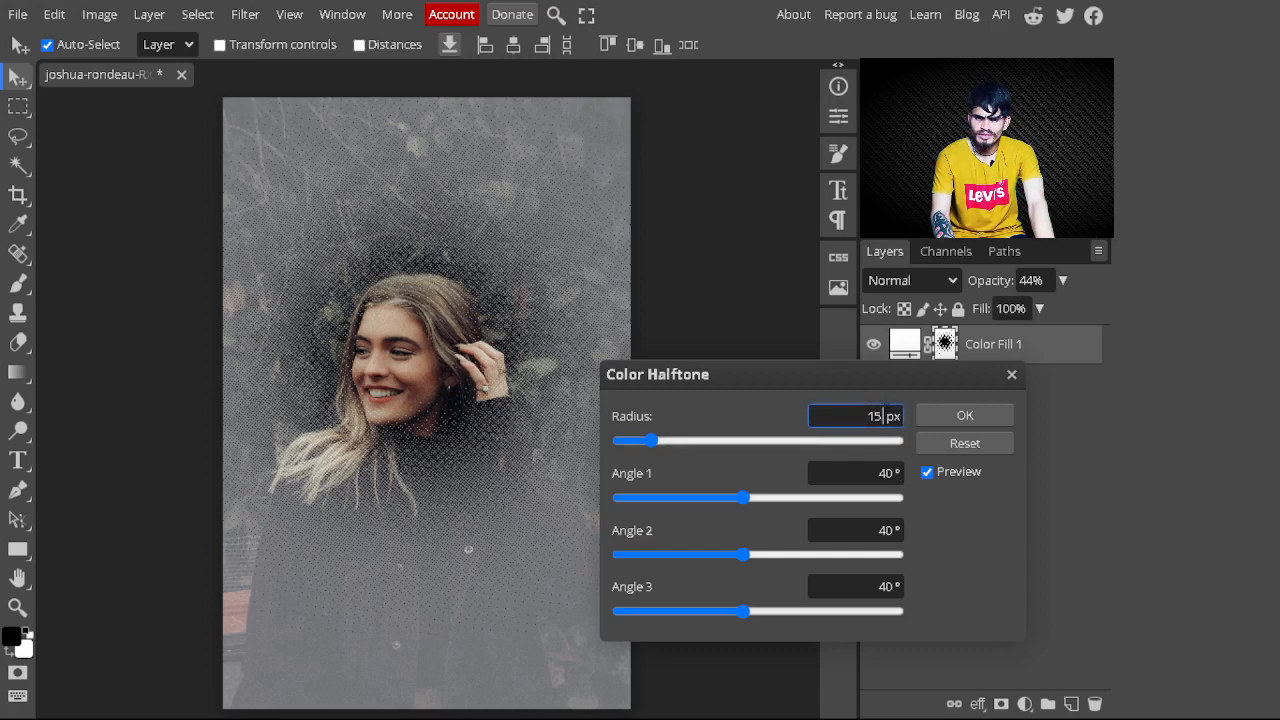
pyautogui.press('BackSpace')
pyautogui.press('BackSpace')
pyautogui.write('8')
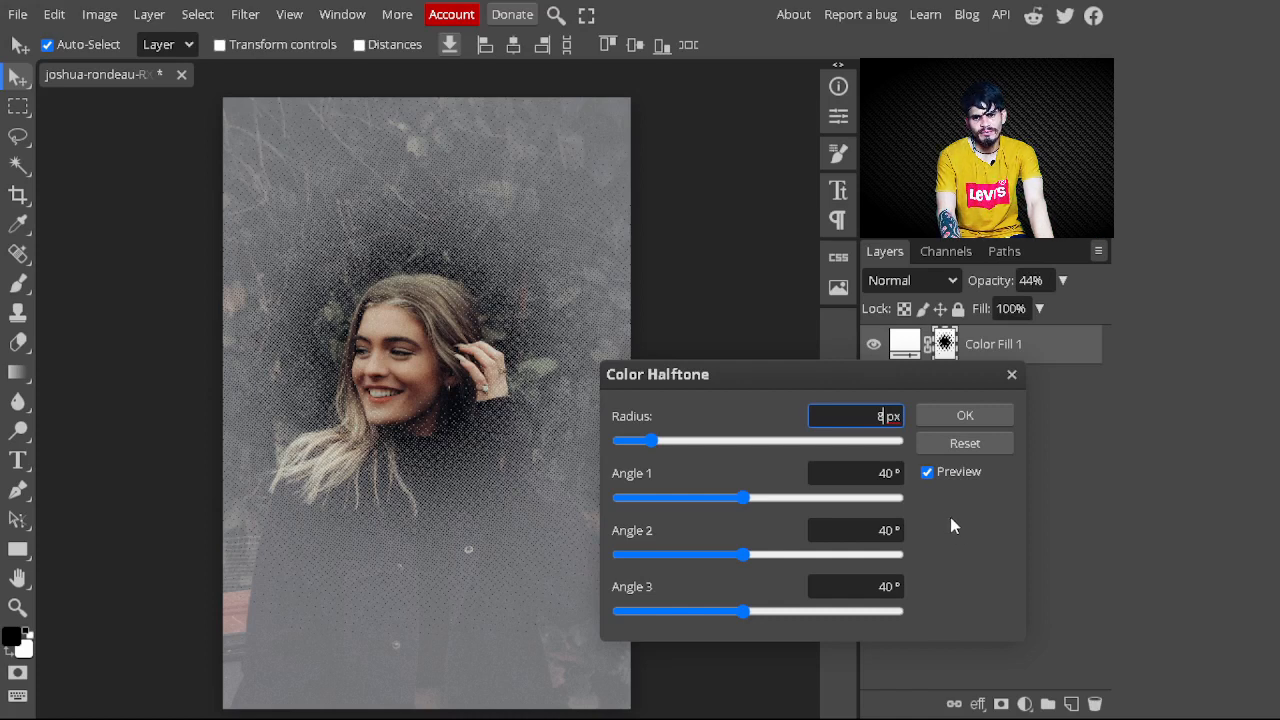
pyautogui.click(950, 517)
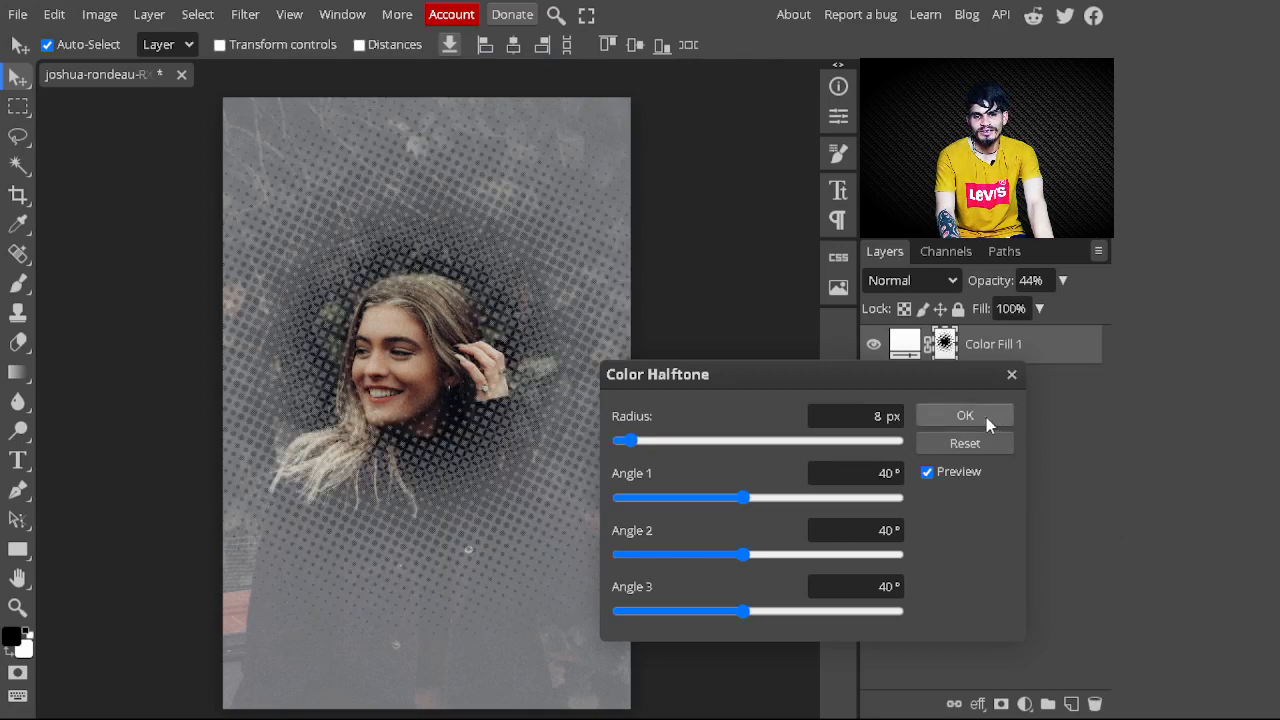
pyautogui.click(986, 417)
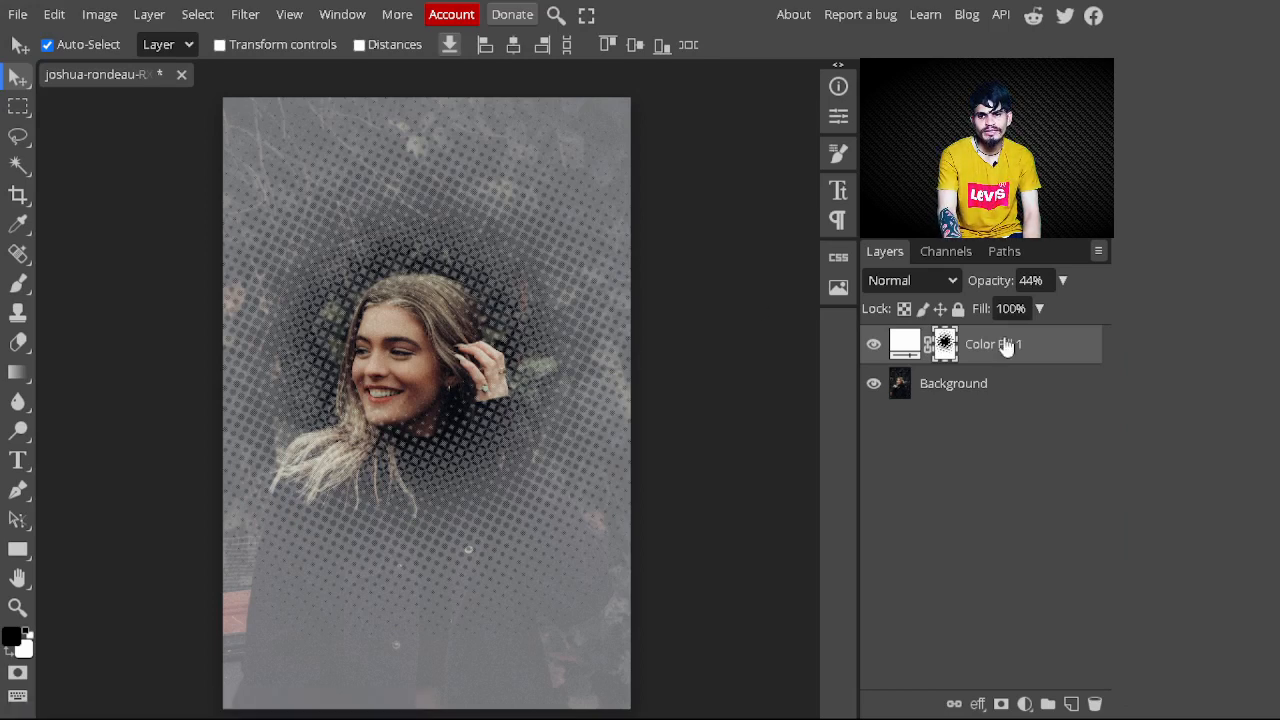
# - Set the Color Fill 1 layer's opacity to 87%
pyautogui.click(1063, 281)
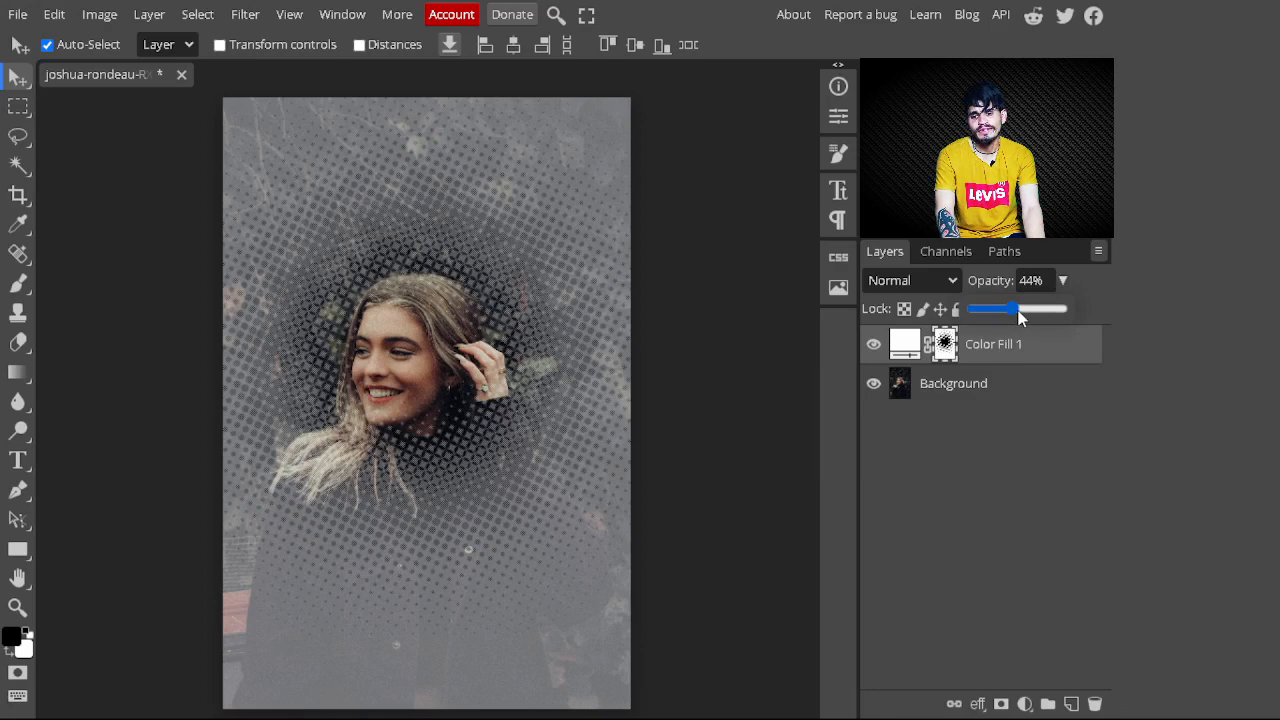
pyautogui.moveTo(1020, 314); pyautogui.dragTo(1029, 314)
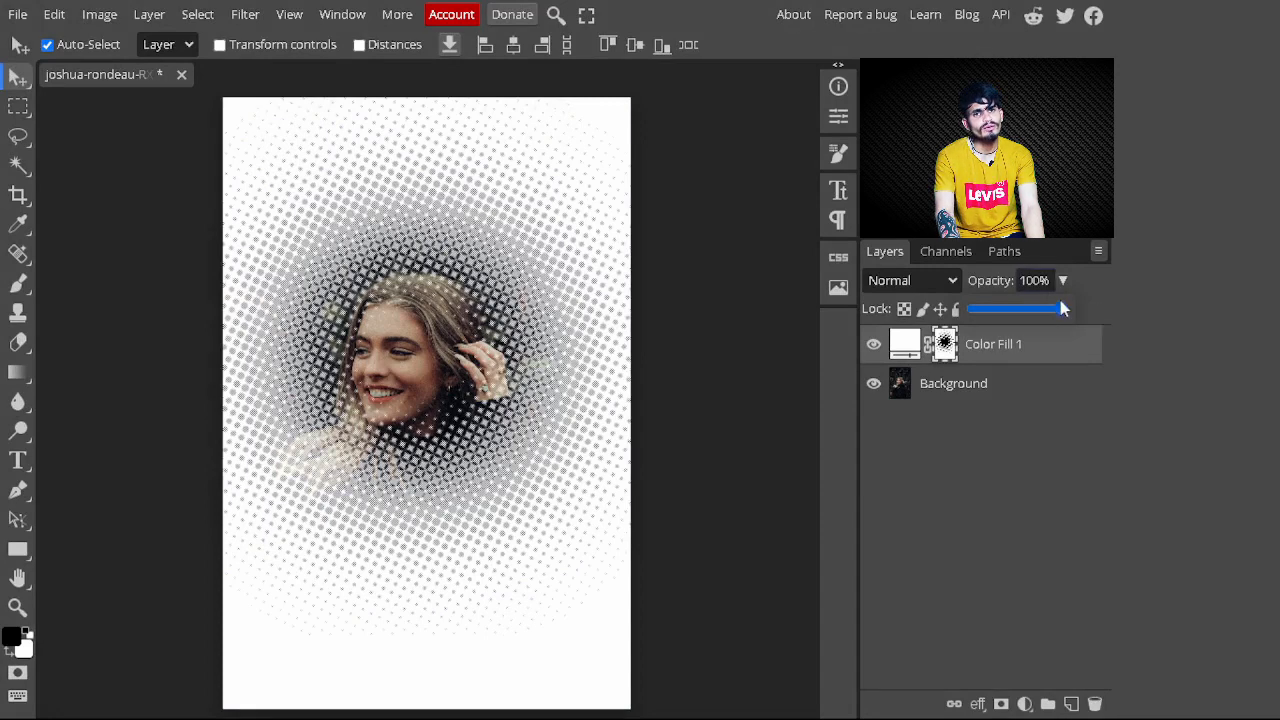
pyautogui.click(1034, 283)
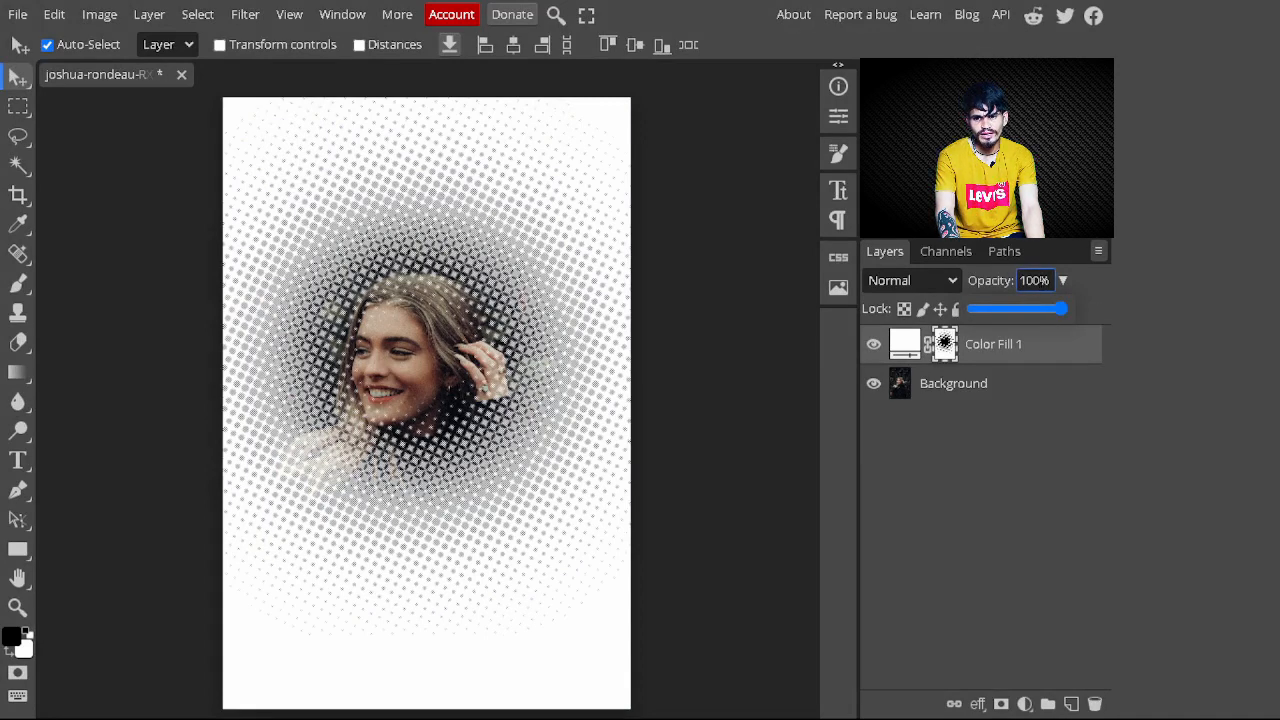
pyautogui.click(1041, 281)
pyautogui.press('BackSpace')
pyautogui.press('BackSpace')
pyautogui.press('BackSpace')
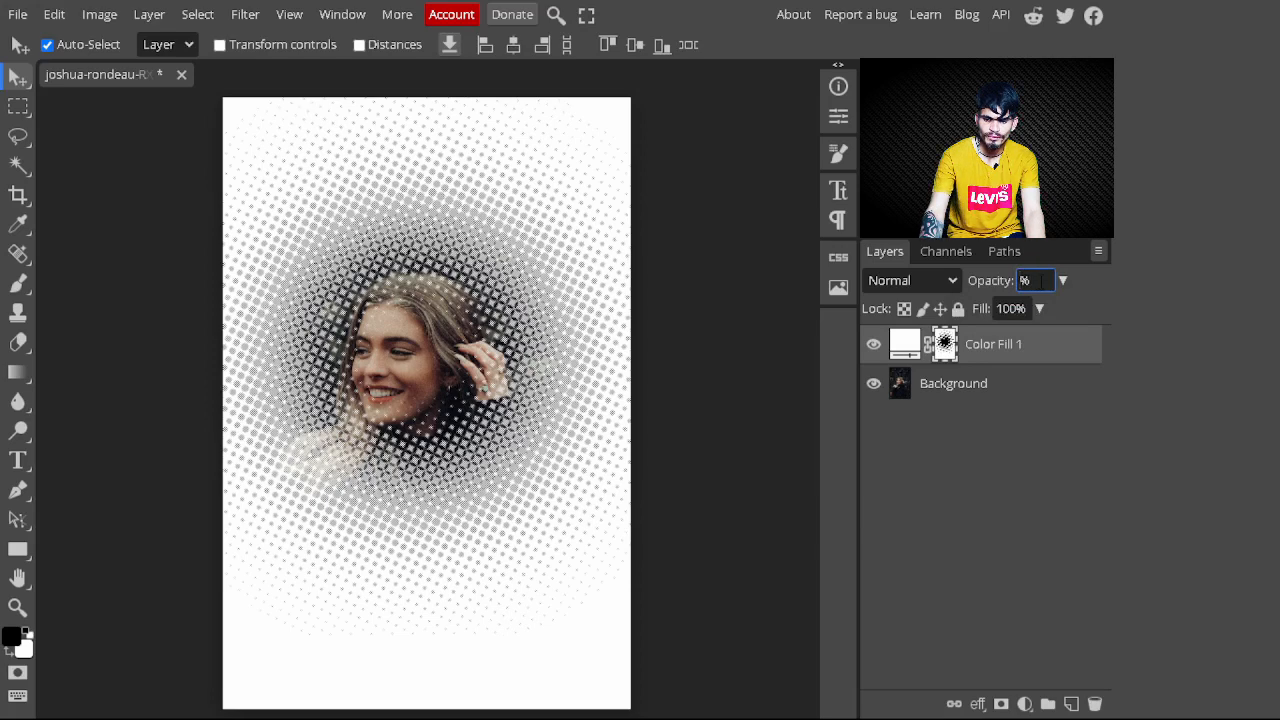
pyautogui.write('87')
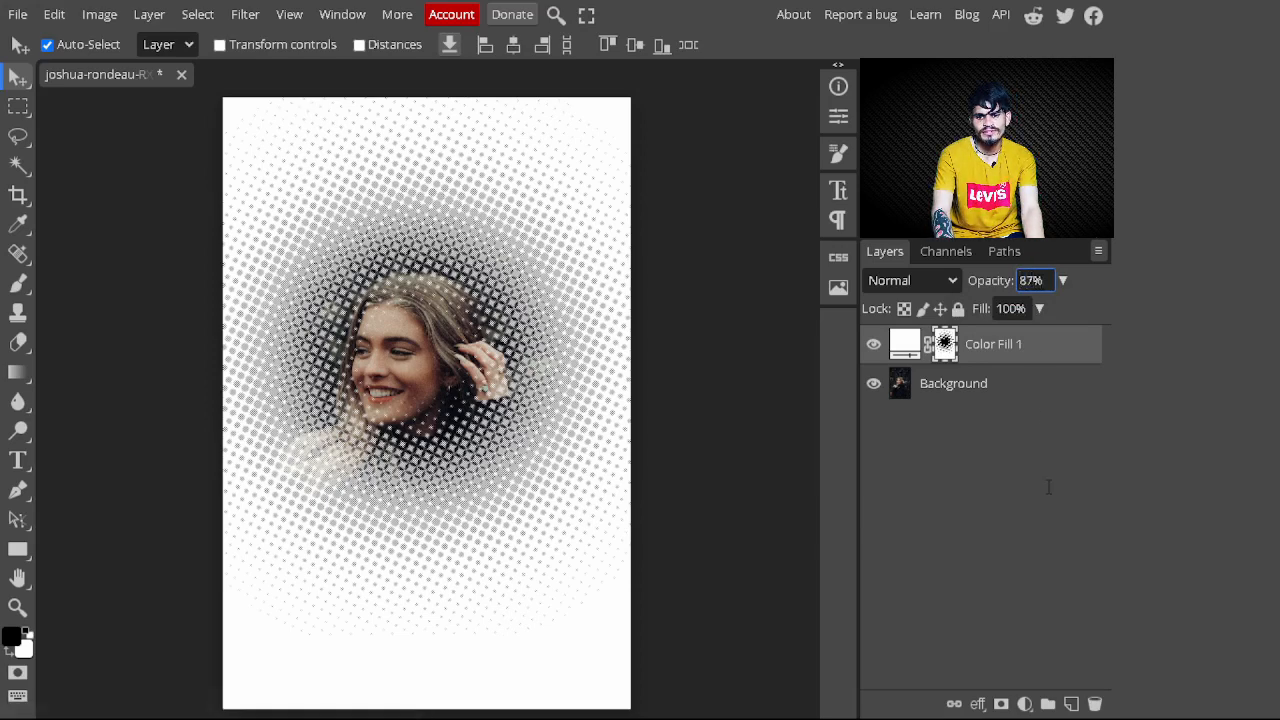
pyautogui.press('Return')
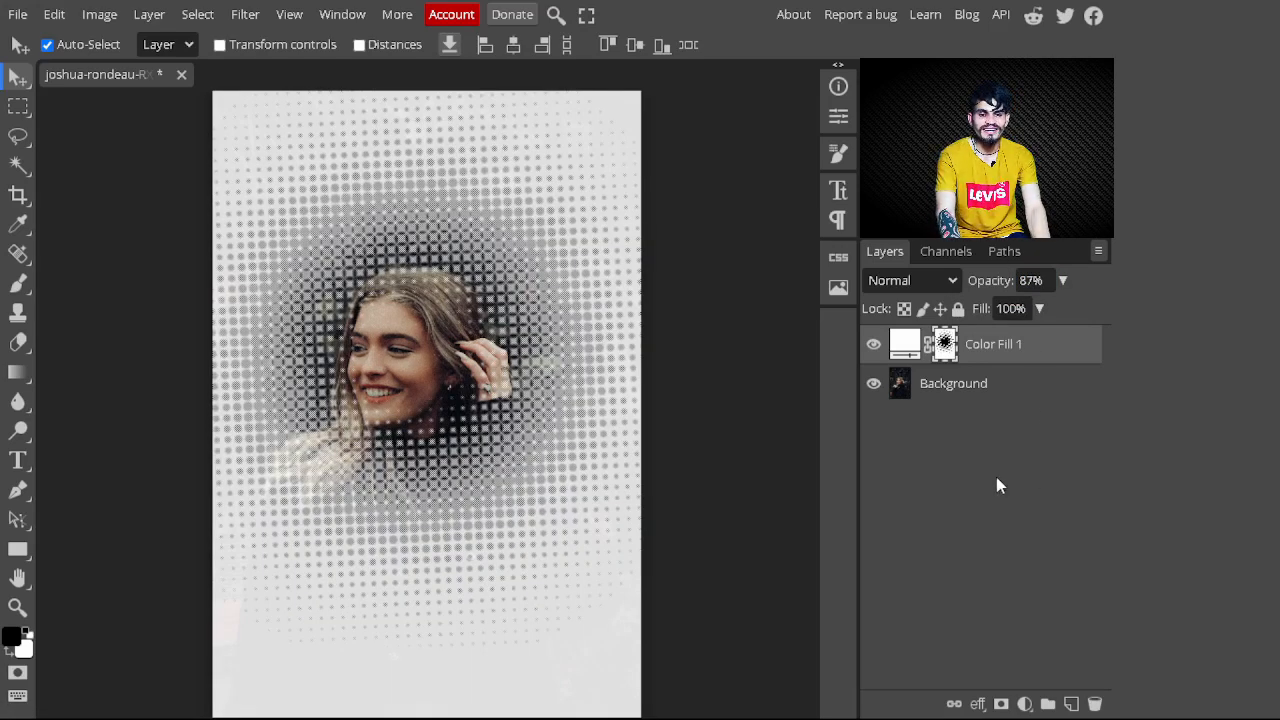
# - Hide and show the Color Fill 1 layer to compare the photo with and without the halftone effect
pyautogui.click(874, 350)
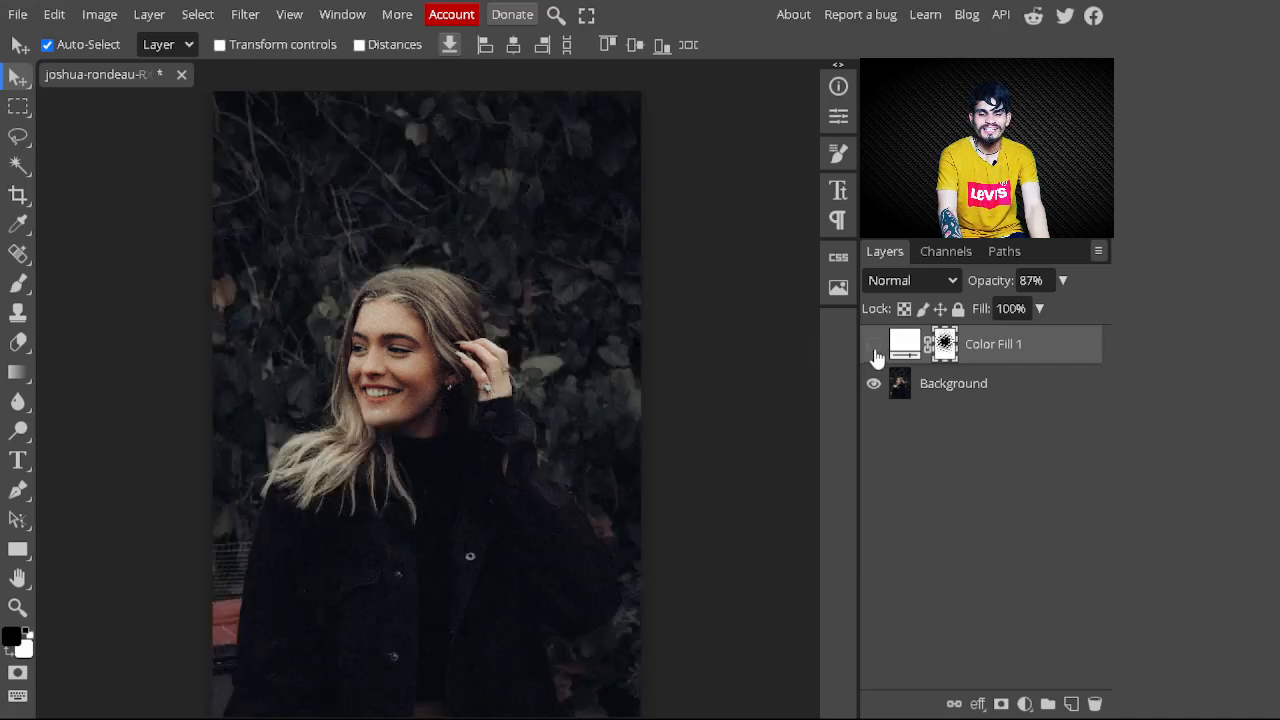
pyautogui.click(874, 348)
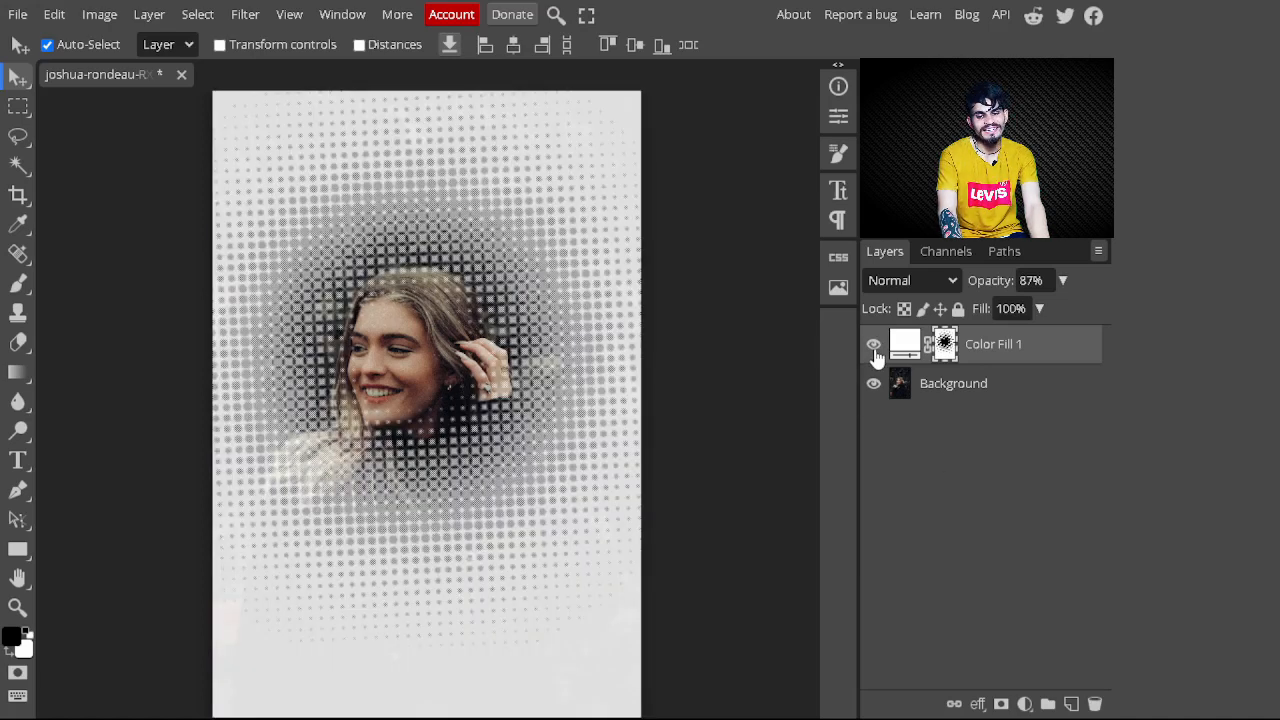